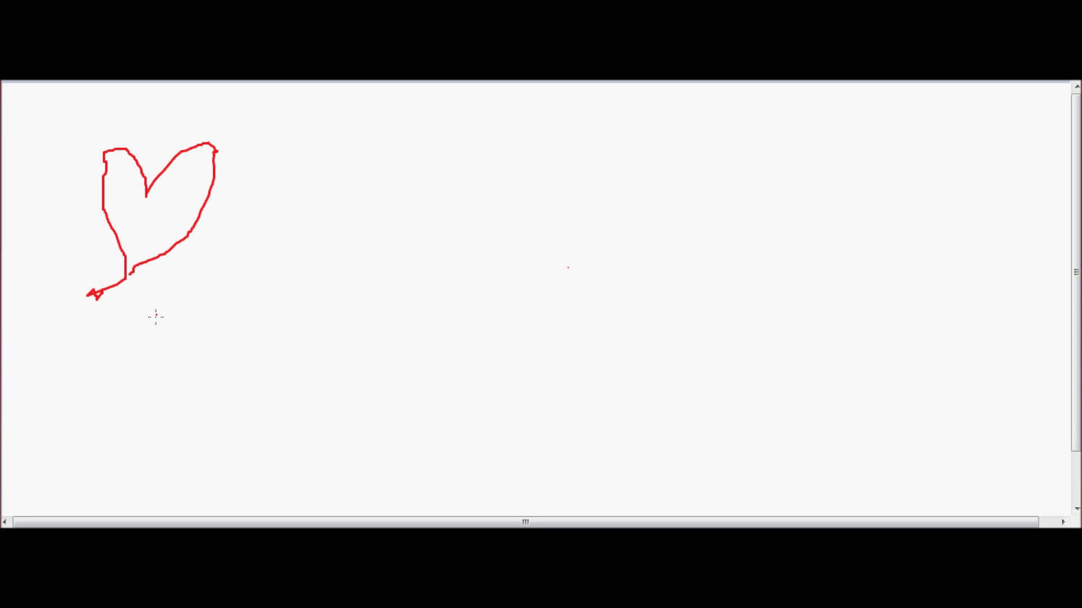
Step: Sketch a curled organ shape below the heart and a brain with a stem and folds
mouse_move(140, 334)
left_mouse_down()
mouse_move(58, 400)
mouse_move(87, 427)
mouse_move(138, 377)
mouse_move(206, 345)
mouse_move(168, 323)
mouse_move(124, 324)
left_mouse_up()
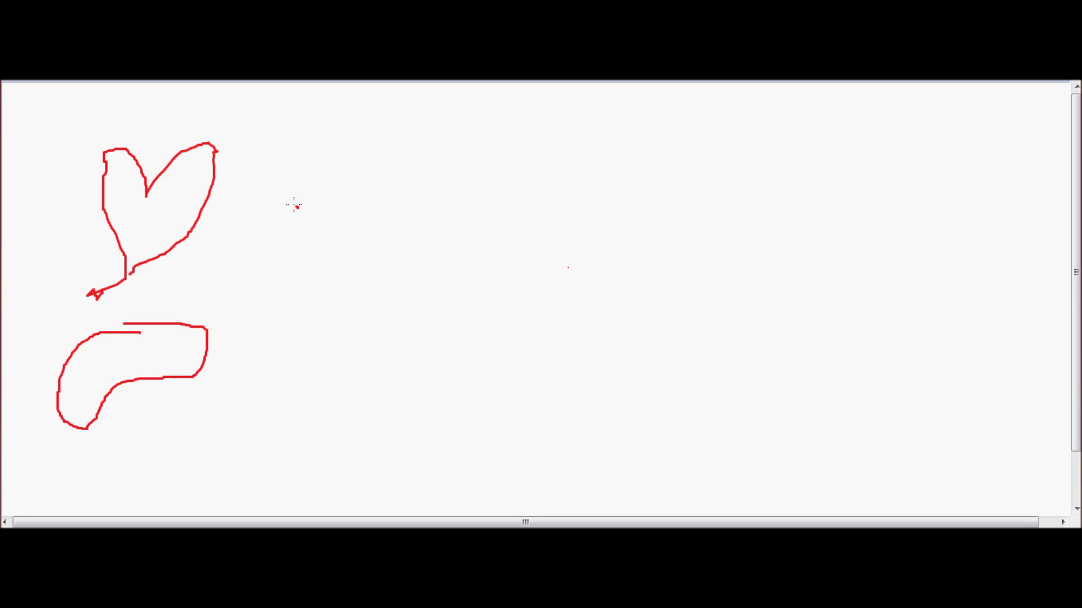
mouse_move(297, 209)
left_mouse_down()
mouse_move(343, 129)
mouse_move(445, 152)
mouse_move(418, 200)
mouse_move(306, 204)
mouse_move(287, 328)
left_mouse_up()
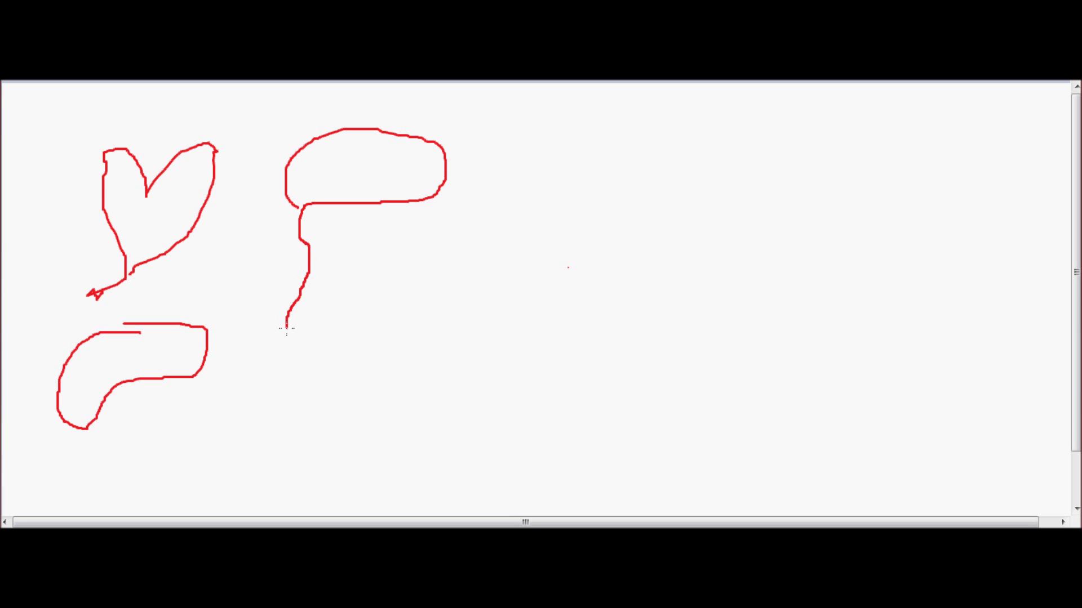
mouse_move(315, 207)
left_mouse_down()
mouse_move(308, 227)
mouse_move(328, 279)
mouse_move(304, 317)
left_mouse_up()
mouse_move(306, 167)
left_mouse_down()
mouse_move(377, 152)
mouse_move(406, 167)
left_mouse_up()
mouse_move(339, 179)
left_mouse_down()
mouse_move(357, 174)
mouse_move(321, 180)
left_mouse_up()
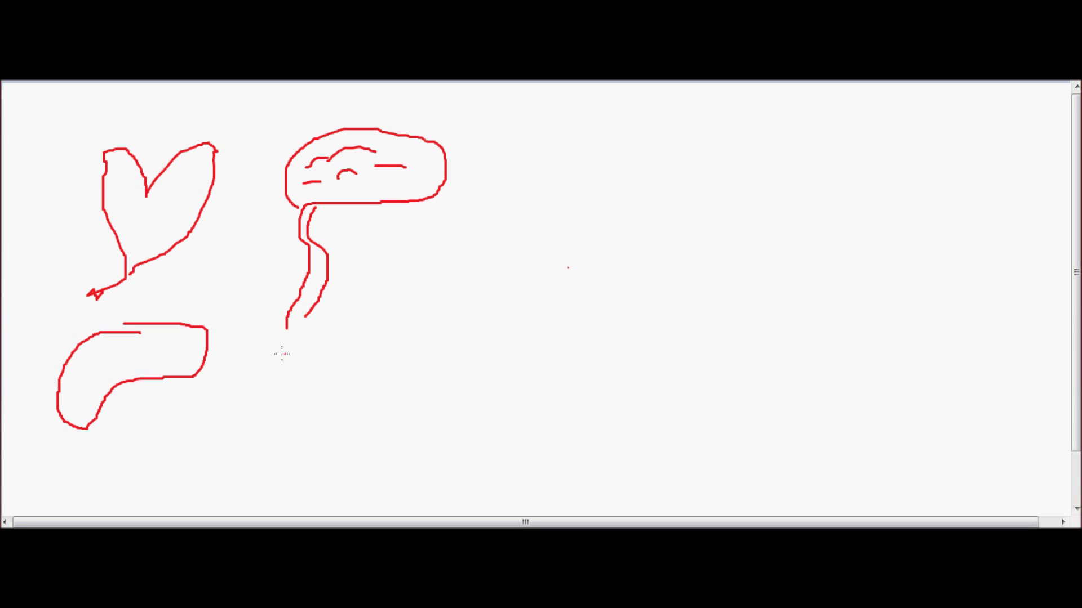
Step: Draw a long line rising to the upper right and the outline of a large paper
left_click_drag(337, 289, 609, 133)
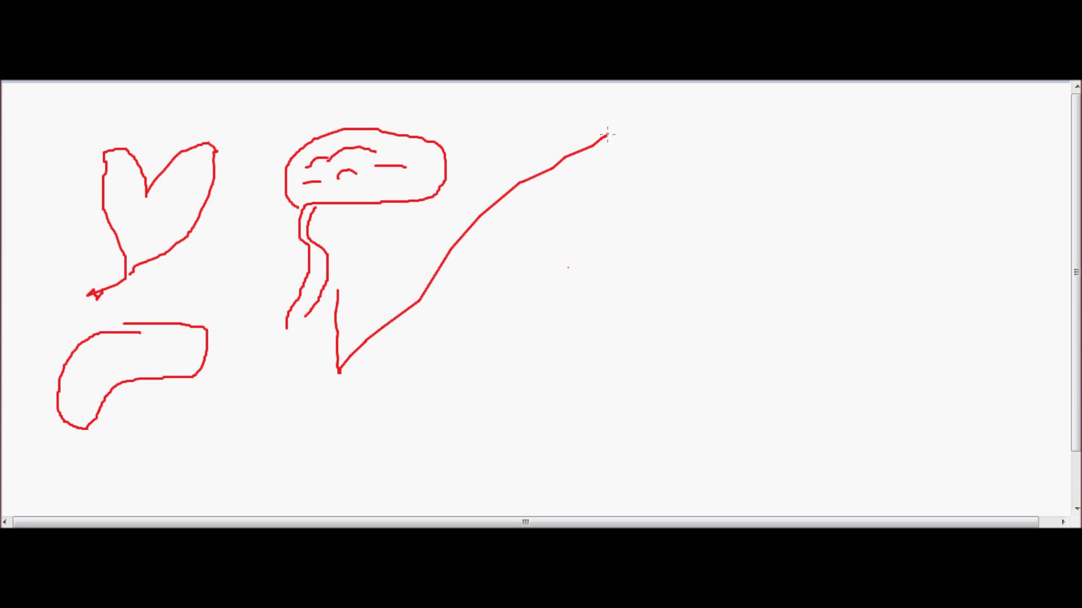
left_click_drag(682, 197, 683, 457)
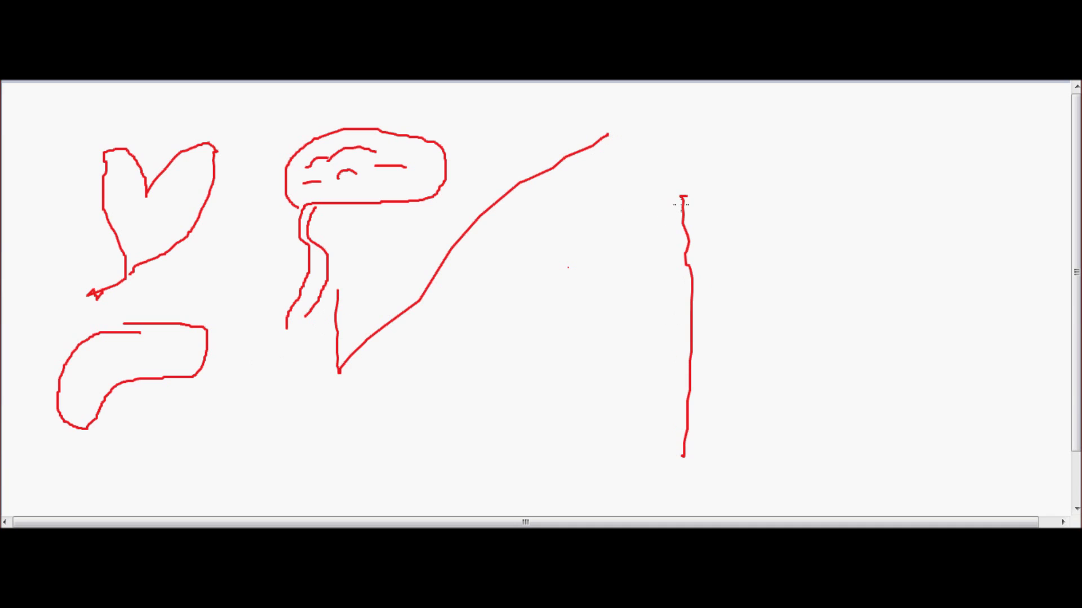
left_click_drag(689, 199, 953, 469)
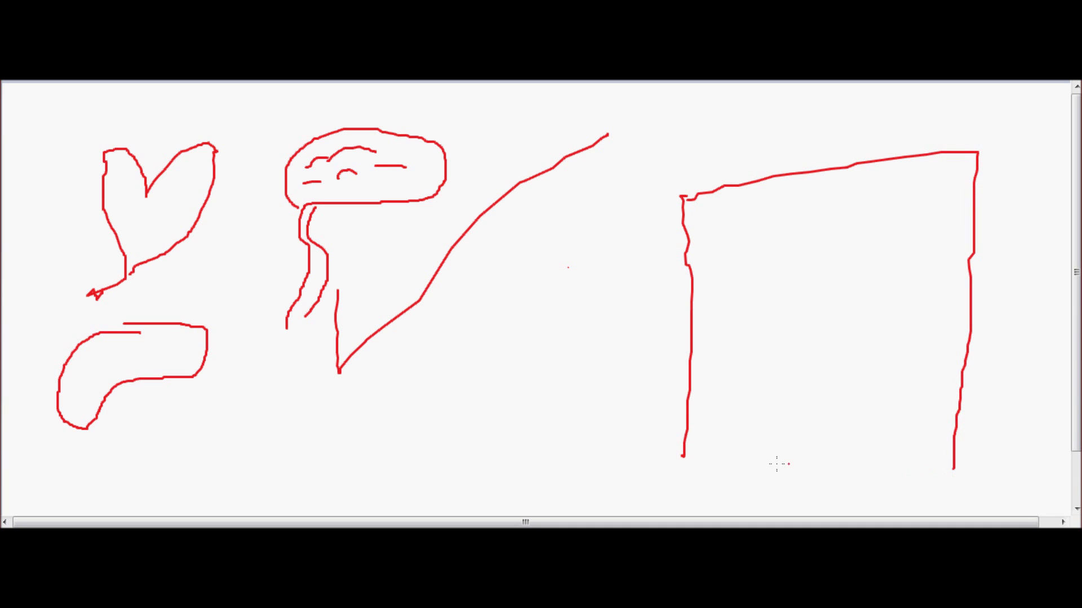
left_click_drag(683, 461, 954, 467)
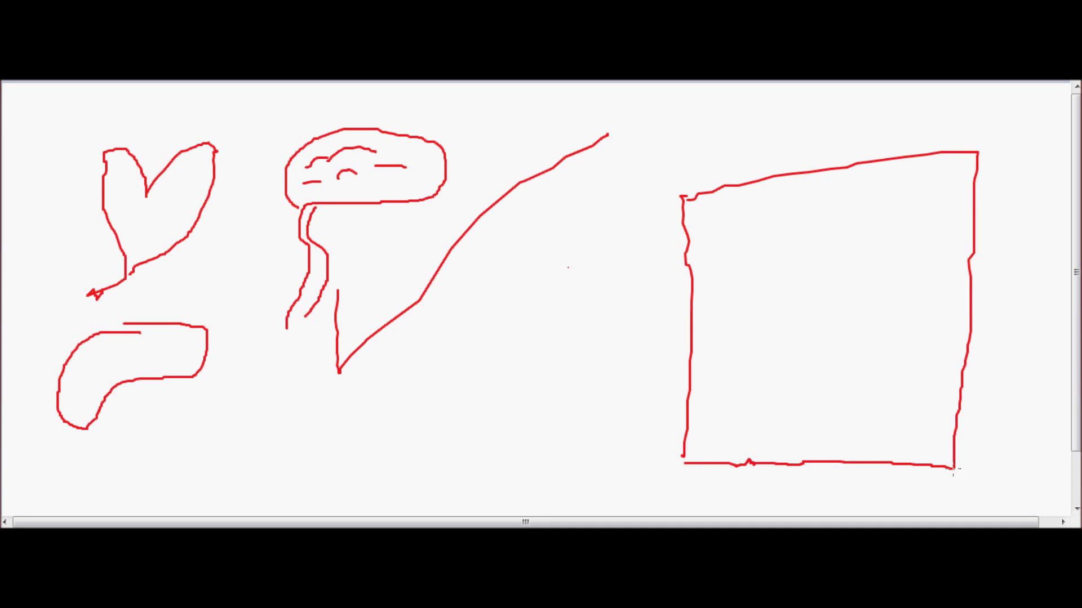
Step: Fill the paper with three small symbols and three rows of writing marks, and start a tall column beside it
left_click_drag(726, 245, 725, 243)
mouse_move(724, 291)
left_mouse_down()
mouse_move(732, 308)
mouse_move(709, 306)
mouse_move(715, 354)
mouse_move(725, 342)
mouse_move(711, 389)
mouse_move(715, 365)
left_mouse_up()
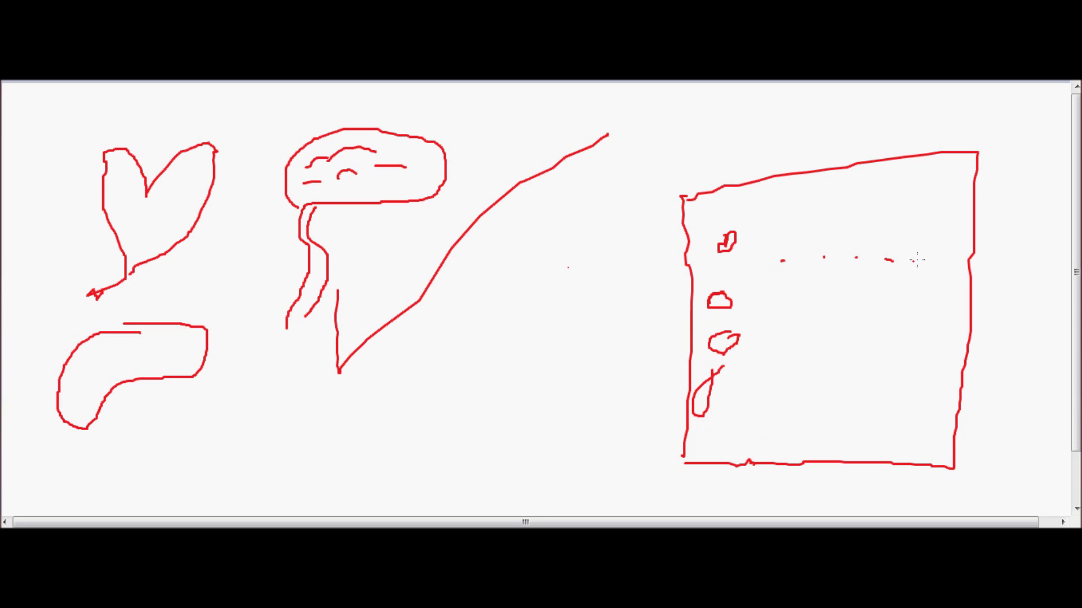
left_click_drag(766, 298, 896, 302)
left_click_drag(779, 345, 916, 345)
left_click_drag(772, 396, 934, 413)
left_click_drag(603, 256, 583, 450)
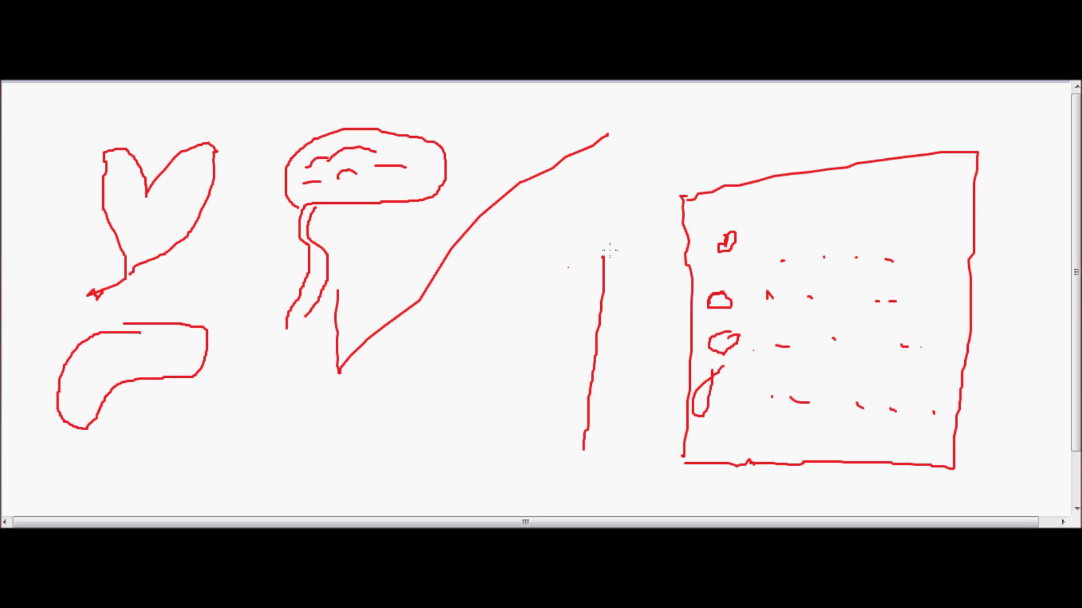
Step: Close the tall column, write A and Z letters inside it, and add a small box above the paper
mouse_move(607, 255)
left_mouse_down()
mouse_move(648, 284)
mouse_move(637, 424)
mouse_move(624, 460)
mouse_move(583, 458)
mouse_move(581, 435)
left_mouse_up()
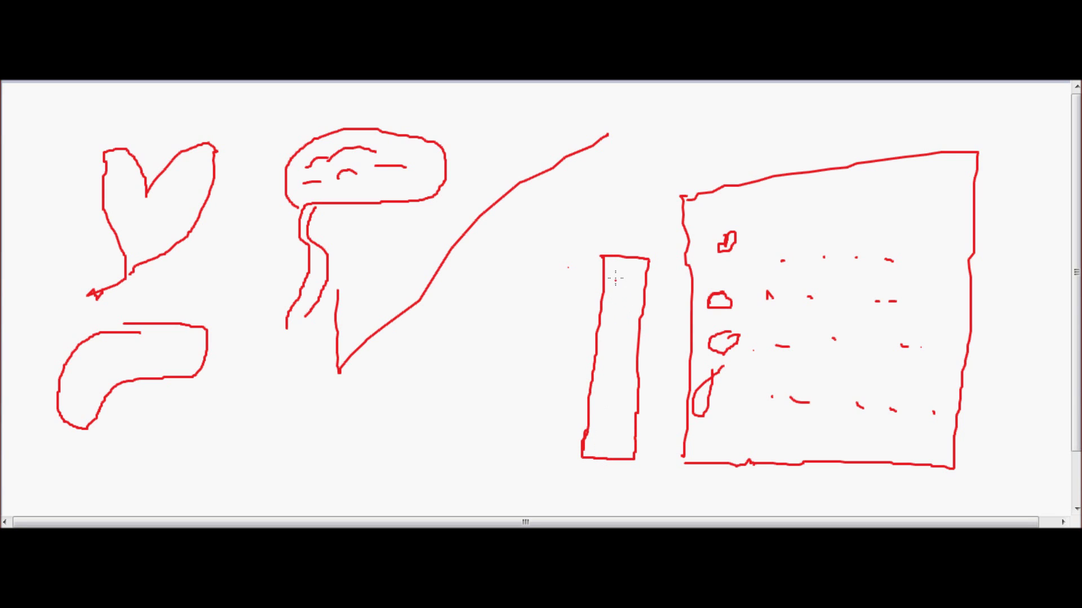
mouse_move(616, 268)
left_mouse_down()
mouse_move(615, 310)
mouse_move(625, 289)
mouse_move(627, 303)
mouse_move(639, 294)
left_mouse_up()
mouse_move(601, 331)
left_mouse_down()
mouse_move(612, 331)
mouse_move(595, 360)
mouse_move(617, 362)
mouse_move(583, 428)
mouse_move(620, 438)
left_mouse_up()
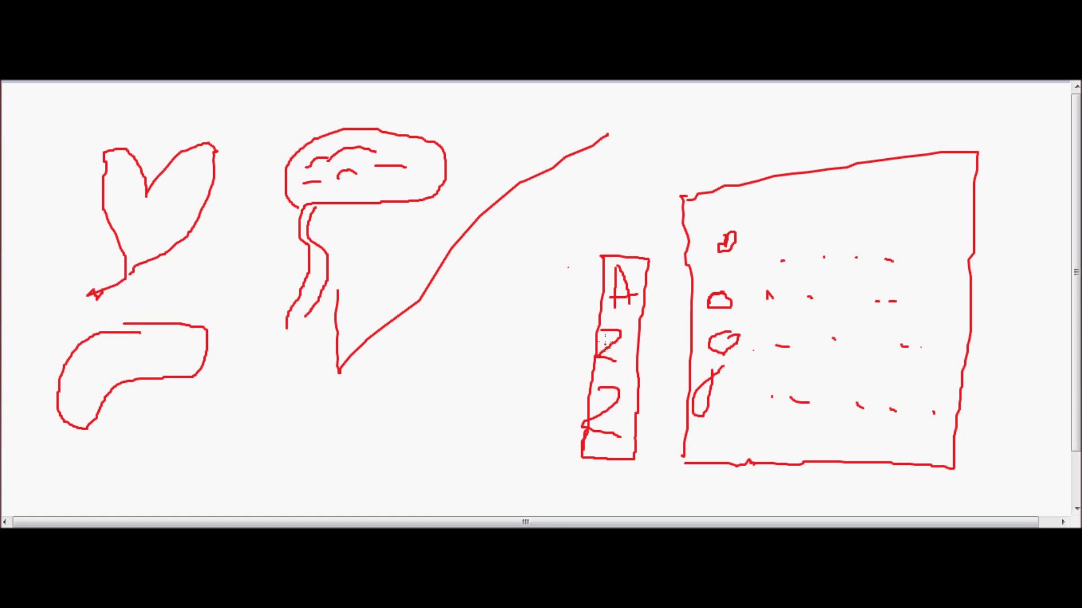
mouse_move(583, 389)
left_mouse_down()
mouse_move(640, 390)
mouse_move(575, 425)
mouse_move(658, 429)
left_mouse_up()
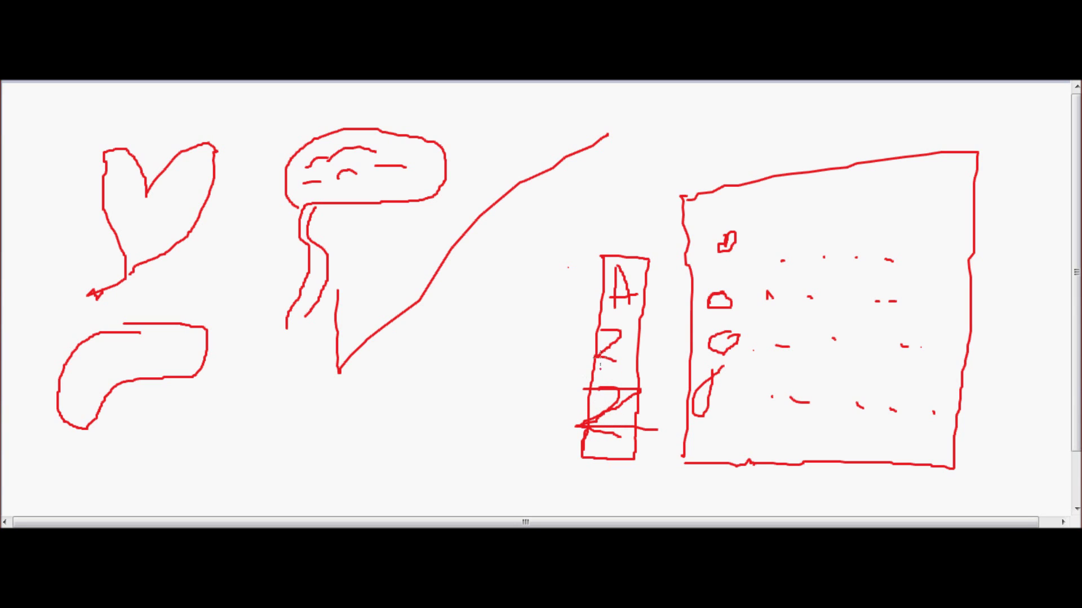
mouse_move(598, 331)
left_mouse_down()
mouse_move(601, 355)
mouse_move(641, 372)
left_mouse_up()
left_click_drag(674, 133, 674, 143)
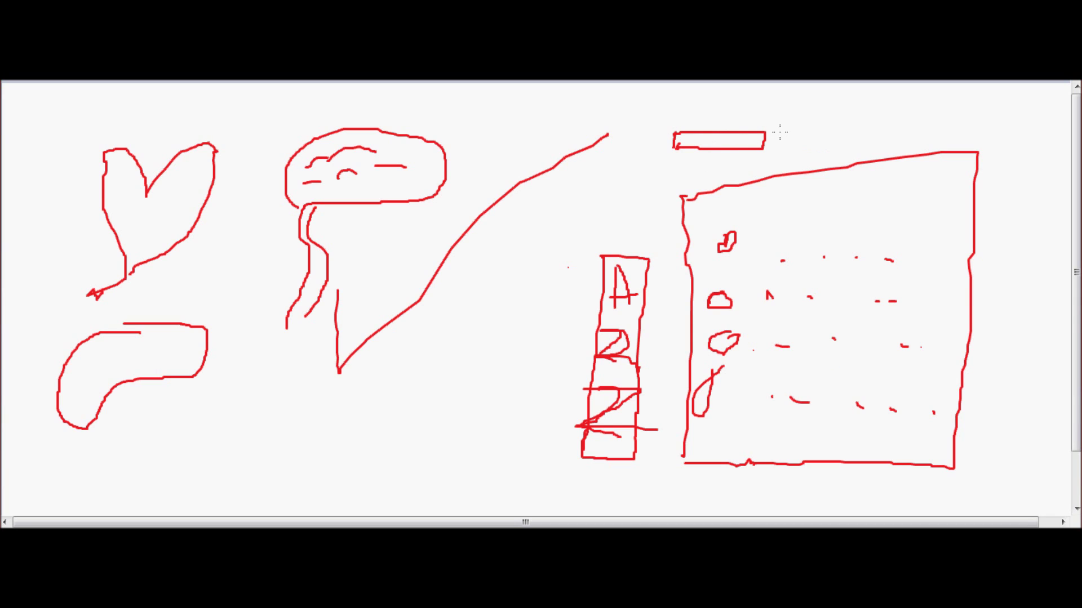
Step: Add second and third boxes above the paper, writing A in the first and a letter in the second
left_click_drag(779, 133, 785, 146)
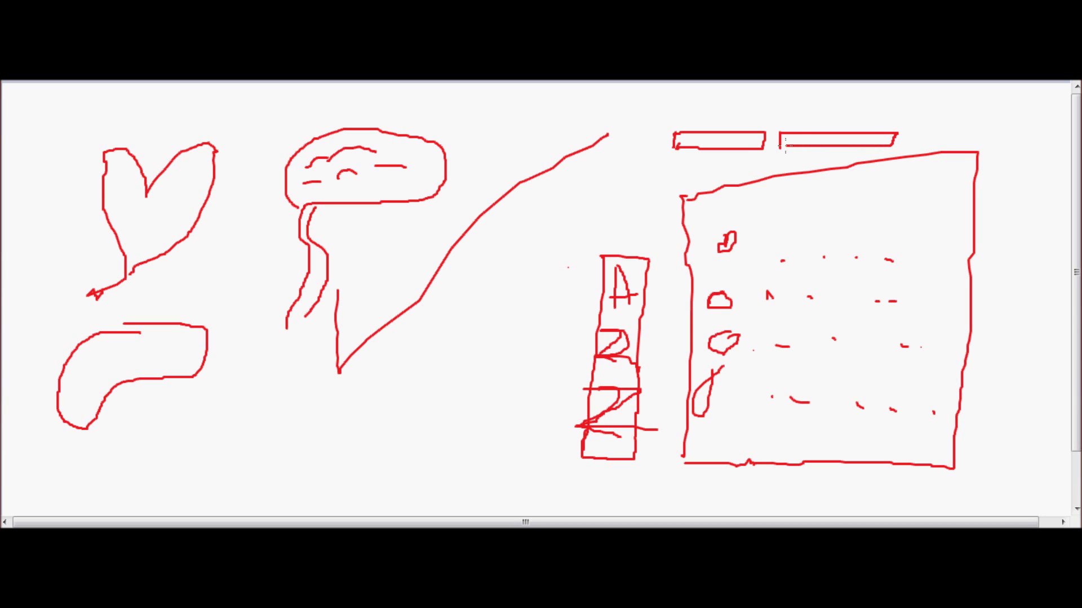
left_click_drag(708, 145, 724, 142)
mouse_move(823, 135)
left_mouse_down()
mouse_move(841, 141)
mouse_move(815, 145)
left_mouse_up()
mouse_move(906, 134)
left_mouse_down()
mouse_move(908, 150)
mouse_move(1024, 140)
mouse_move(959, 153)
left_mouse_up()
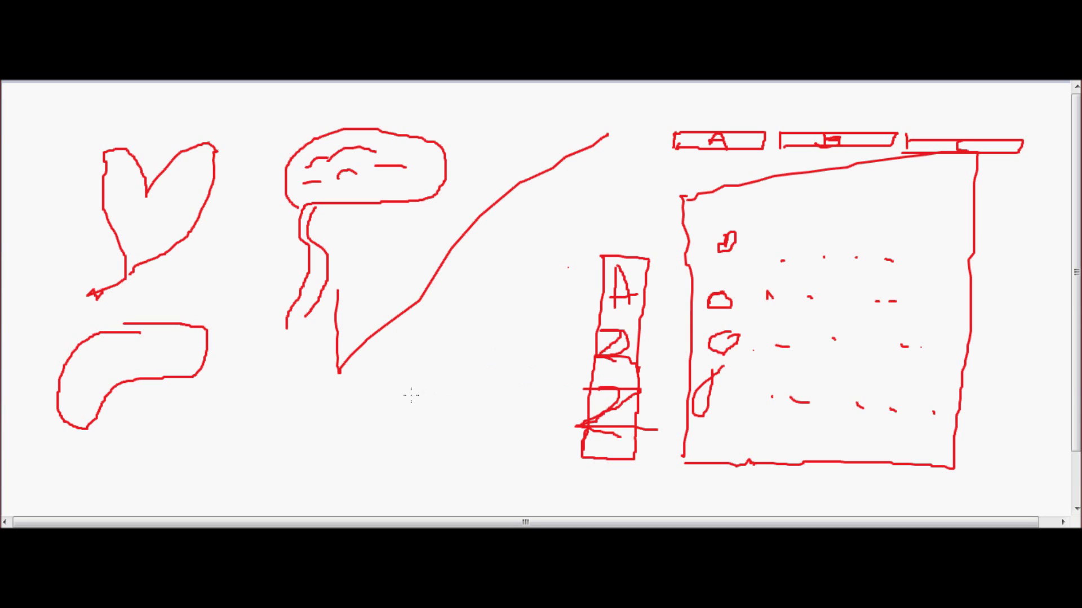
Step: Draw an open tray holding five paper lines, label it 'To Sort', and begin a tray right of the paper
mouse_move(396, 371)
left_mouse_down()
mouse_move(558, 359)
mouse_move(559, 346)
left_mouse_up()
left_click_drag(395, 396, 565, 397)
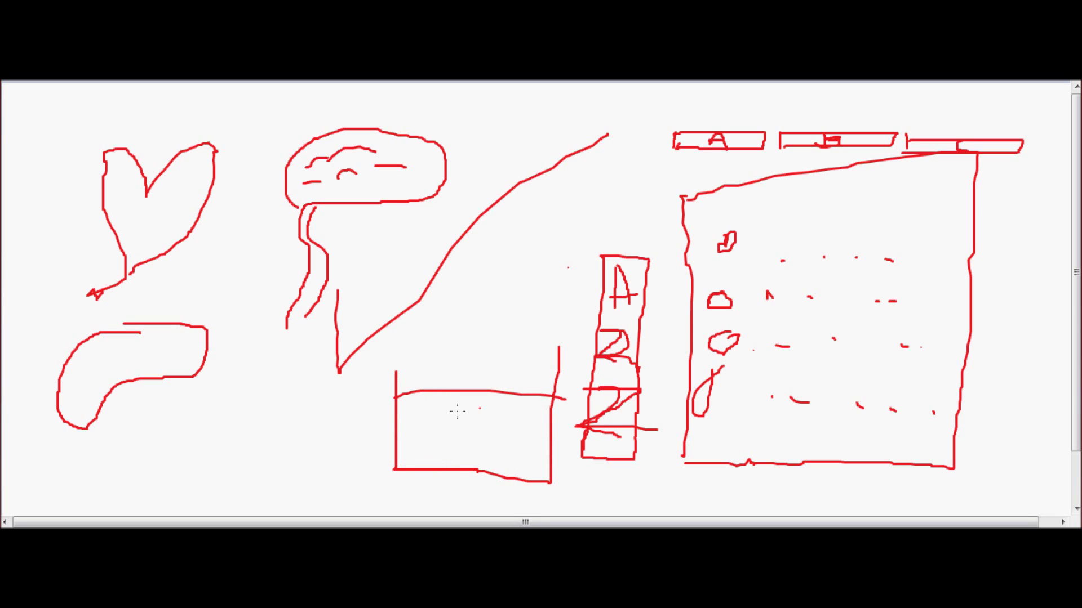
left_click_drag(404, 410, 548, 407)
mouse_move(445, 423)
left_mouse_down()
mouse_move(575, 411)
mouse_move(513, 429)
mouse_move(524, 431)
left_mouse_up()
mouse_move(482, 441)
left_mouse_down()
mouse_move(549, 454)
mouse_move(530, 456)
left_mouse_up()
left_click_drag(429, 463, 515, 462)
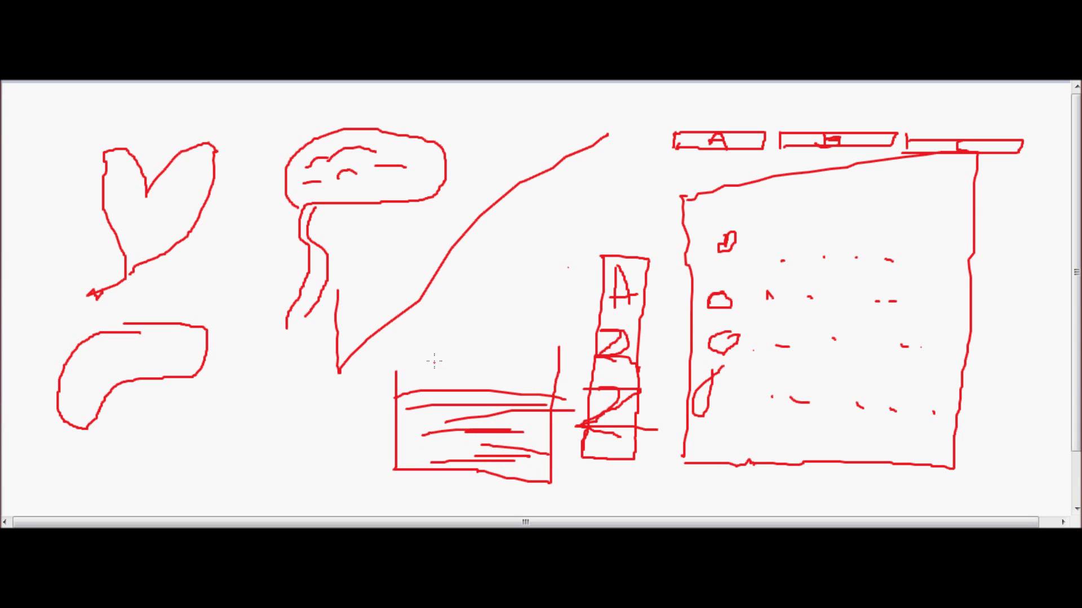
mouse_move(411, 332)
left_mouse_down()
mouse_move(434, 327)
mouse_move(427, 339)
mouse_move(448, 339)
mouse_move(469, 327)
mouse_move(516, 343)
mouse_move(582, 322)
mouse_move(563, 344)
left_mouse_up()
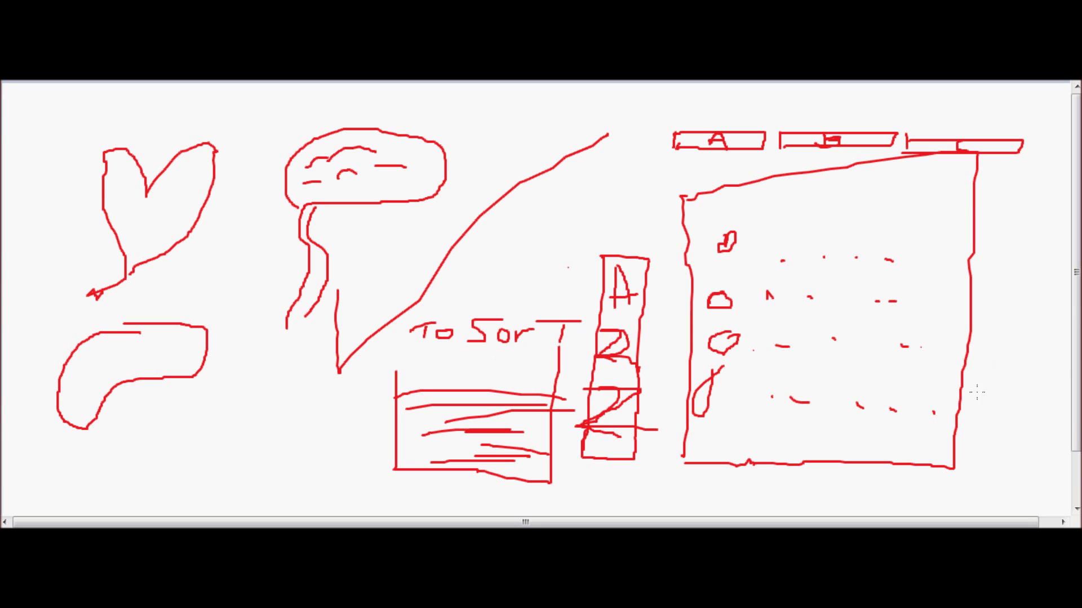
mouse_move(975, 389)
left_mouse_down()
mouse_move(973, 439)
mouse_move(1069, 458)
left_mouse_up()
Step: Finish the right tray, label it 'done', and put a paper inside
left_click_drag(1058, 391, 1063, 448)
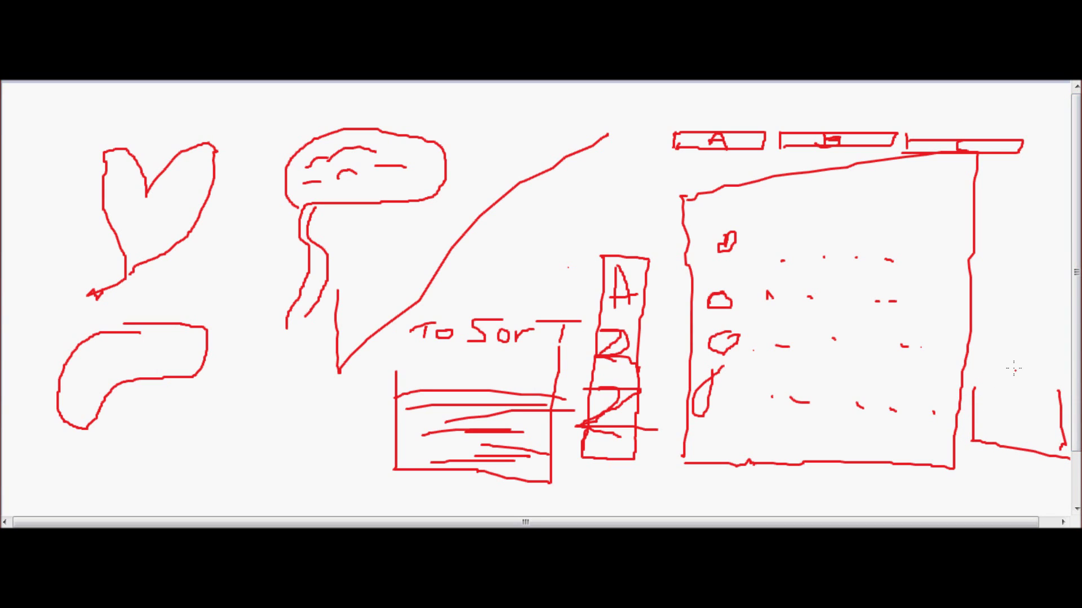
mouse_move(986, 364)
left_mouse_down()
mouse_move(986, 352)
mouse_move(990, 361)
mouse_move(1024, 360)
mouse_move(1037, 343)
mouse_move(1045, 359)
left_mouse_up()
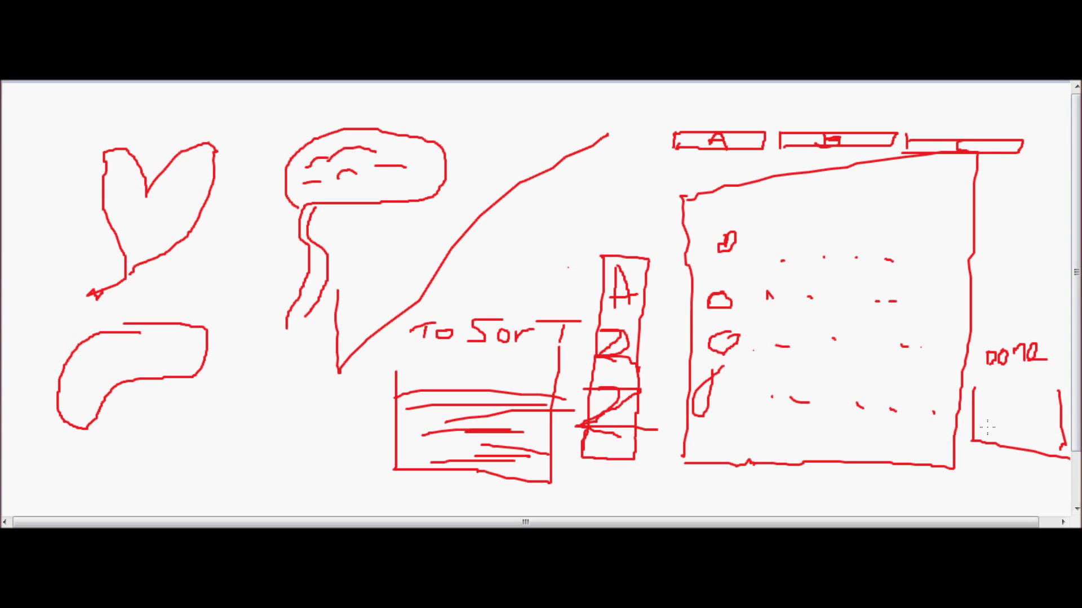
left_click_drag(988, 428, 1060, 427)
Step: Add six more paper lines to the To Sort tray and draw a diagonal across the large paper
left_click_drag(416, 380, 528, 394)
left_click_drag(397, 436, 541, 437)
left_click_drag(429, 418, 541, 417)
left_click_drag(401, 450, 507, 457)
left_click_drag(418, 414, 583, 412)
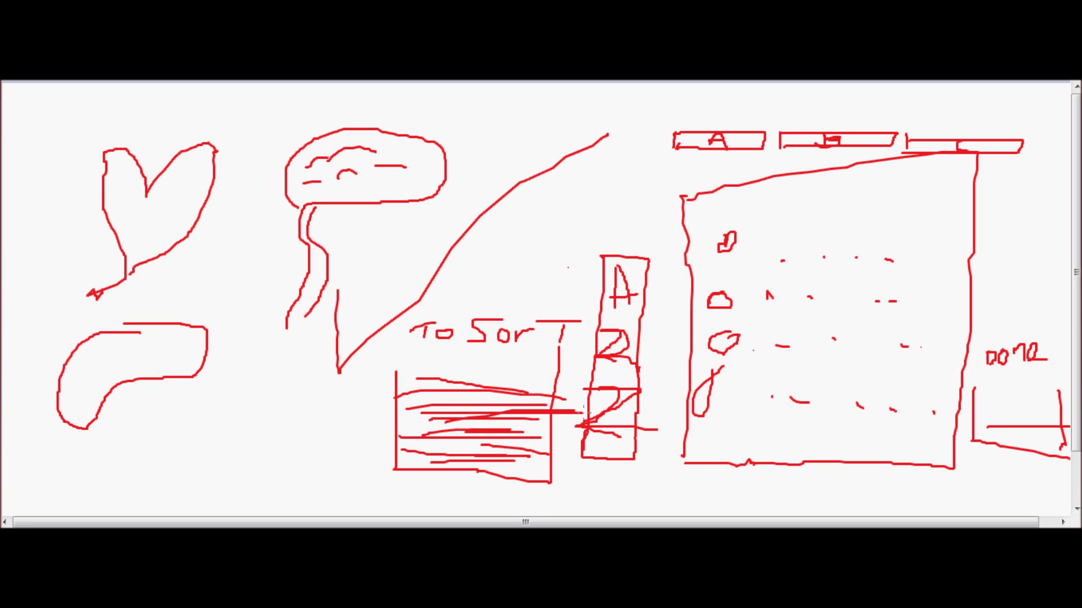
left_click_drag(408, 389, 473, 391)
mouse_move(582, 179)
left_mouse_down()
mouse_move(786, 323)
mouse_move(832, 377)
left_mouse_up()
Step: Draw long lines crossing the large paper and the canvas bottom, plus a circle below the organ
left_click_drag(398, 405, 925, 200)
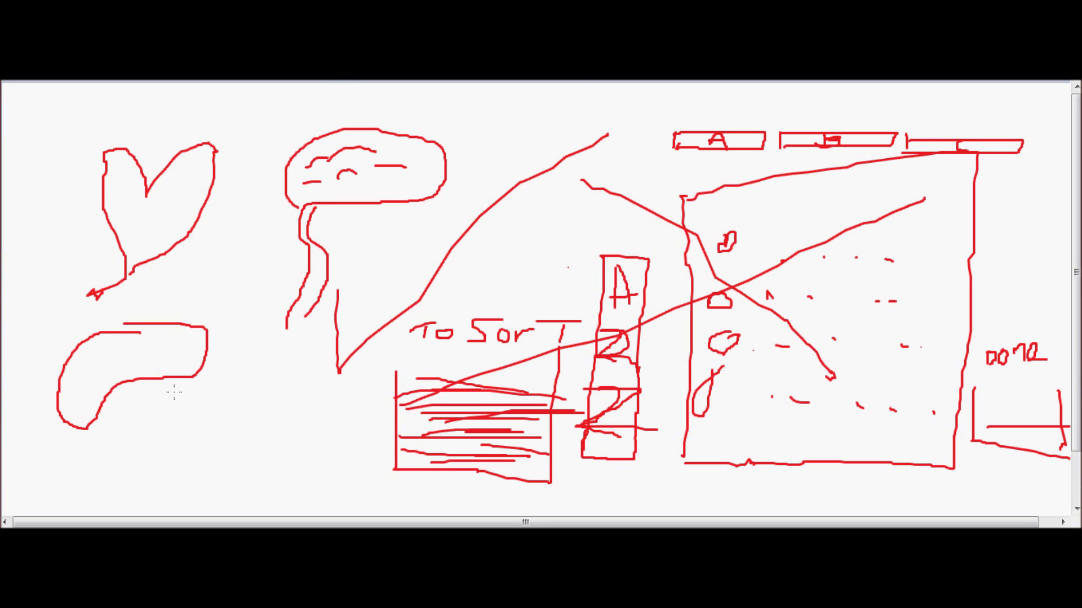
mouse_move(229, 421)
left_mouse_down()
mouse_move(266, 435)
mouse_move(225, 418)
left_mouse_up()
mouse_move(18, 408)
left_mouse_down()
mouse_move(314, 427)
mouse_move(601, 394)
mouse_move(606, 176)
left_mouse_up()
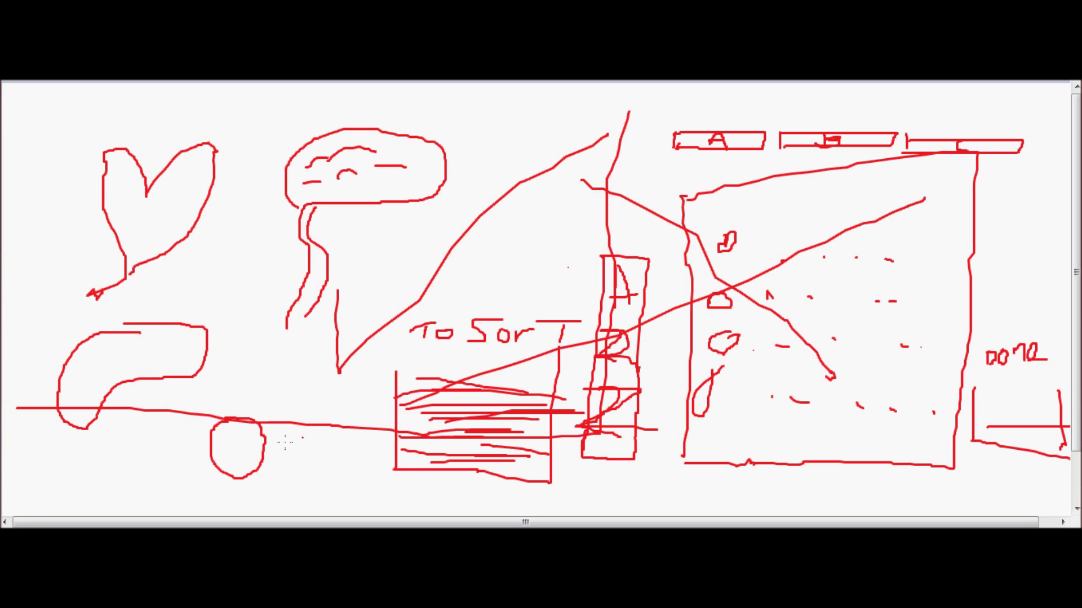
Step: Add a loop inside the circle, a squiggle beside it, and a boxed circle at bottom left
mouse_move(241, 439)
left_mouse_down()
mouse_move(223, 448)
mouse_move(253, 459)
mouse_move(247, 438)
mouse_move(269, 466)
mouse_move(340, 474)
left_mouse_up()
left_click_drag(263, 466, 328, 478)
mouse_move(96, 452)
left_mouse_down()
mouse_move(127, 509)
mouse_move(98, 453)
mouse_move(94, 483)
mouse_move(100, 468)
mouse_move(123, 485)
mouse_move(124, 475)
mouse_move(103, 503)
mouse_move(121, 484)
mouse_move(191, 481)
left_mouse_up()
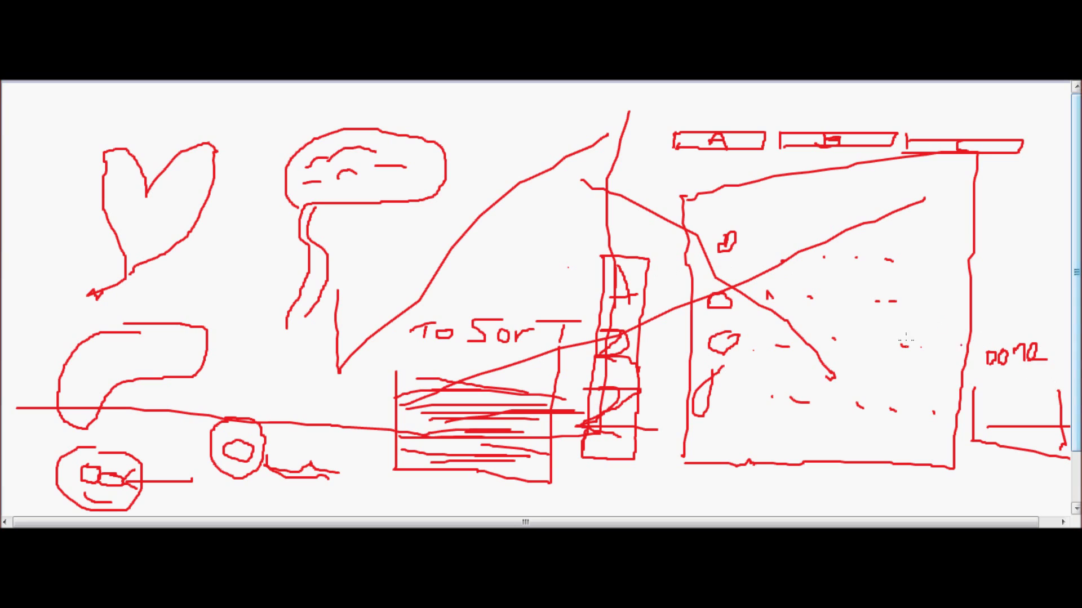
left_click(22, 485)
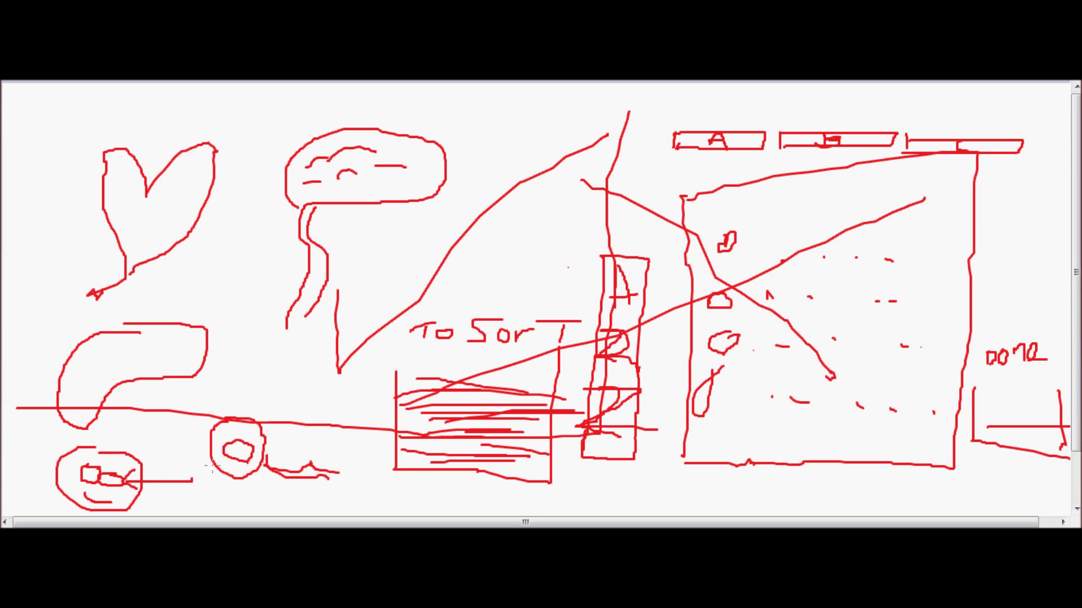